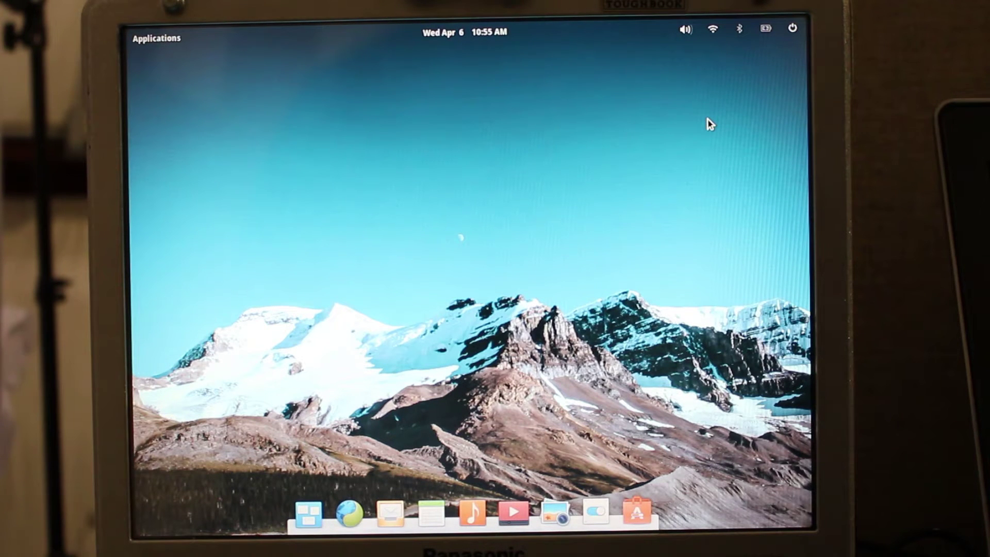
Open a terminal window on the elementary OS desktop with Super+T.
key(super+t)
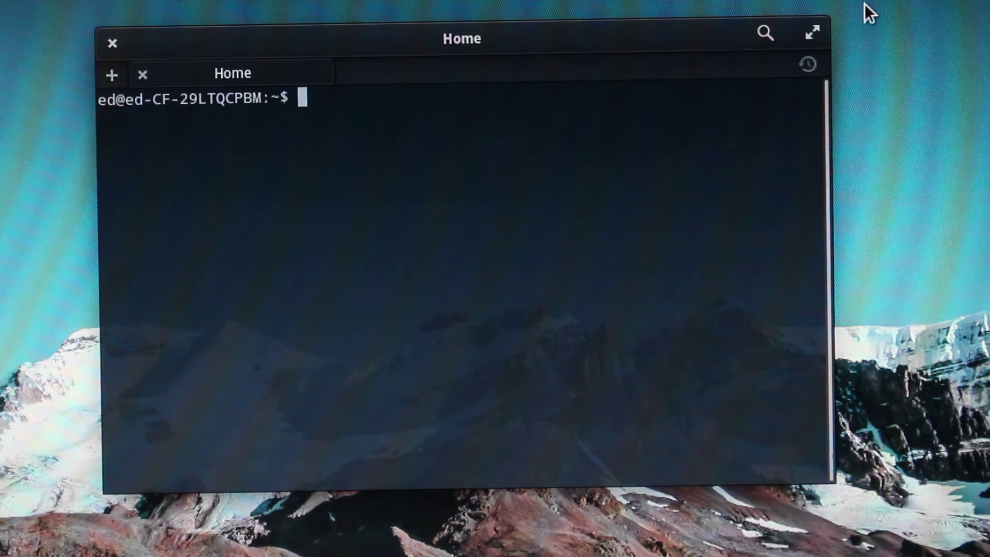
text(sudo)
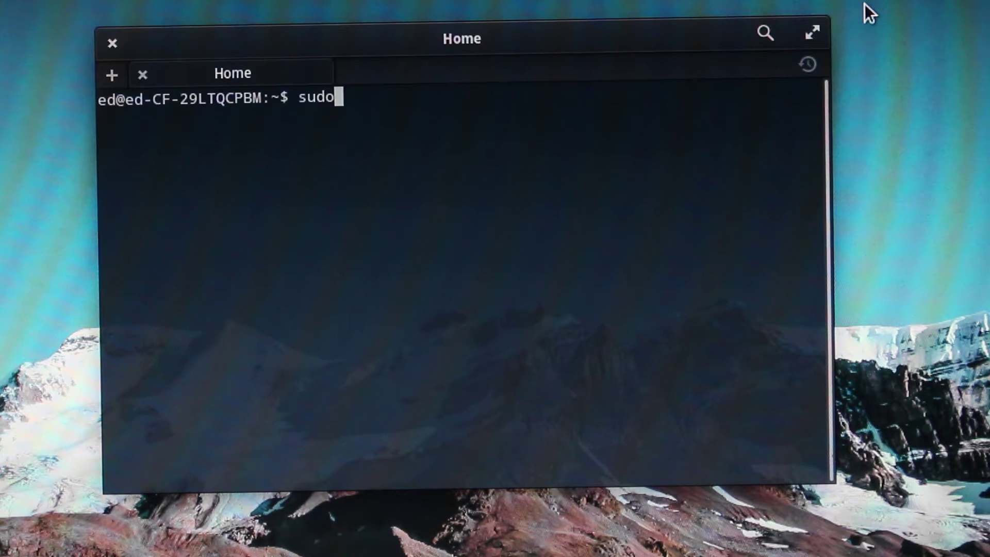
text( apt-get install playon)
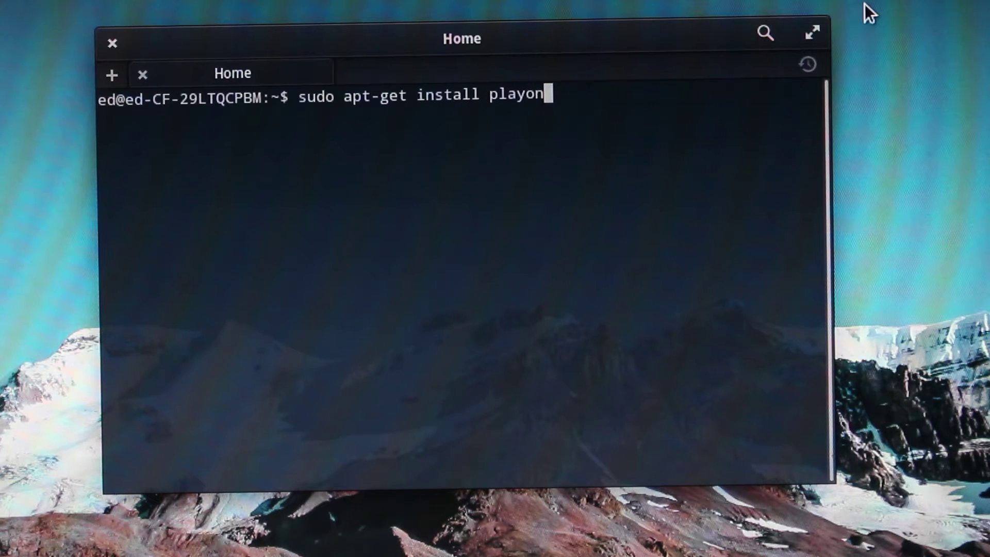
text(linux)
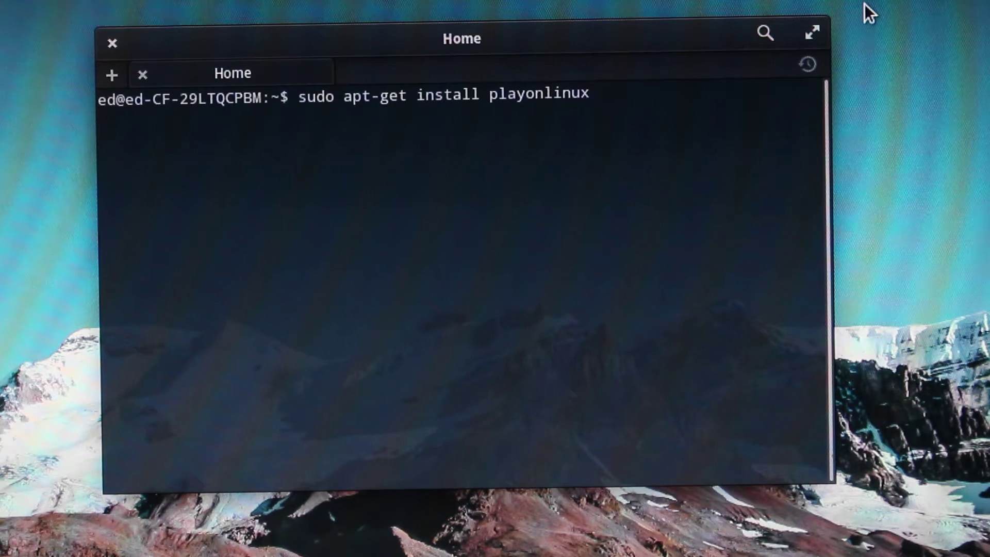
Run 'sudo apt-get install playonlinux', give the password, and accept the 33 new packages.
key(Return)
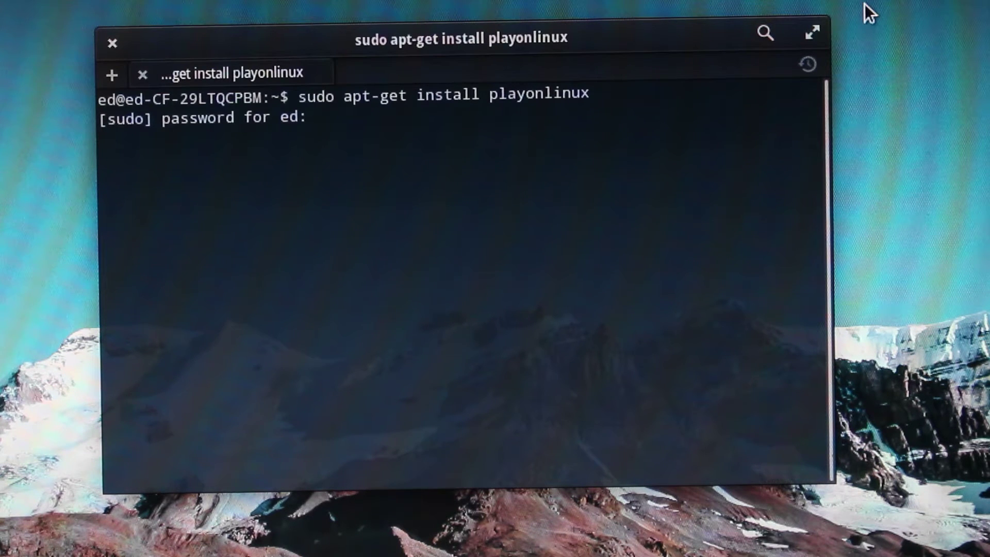
key(Return)
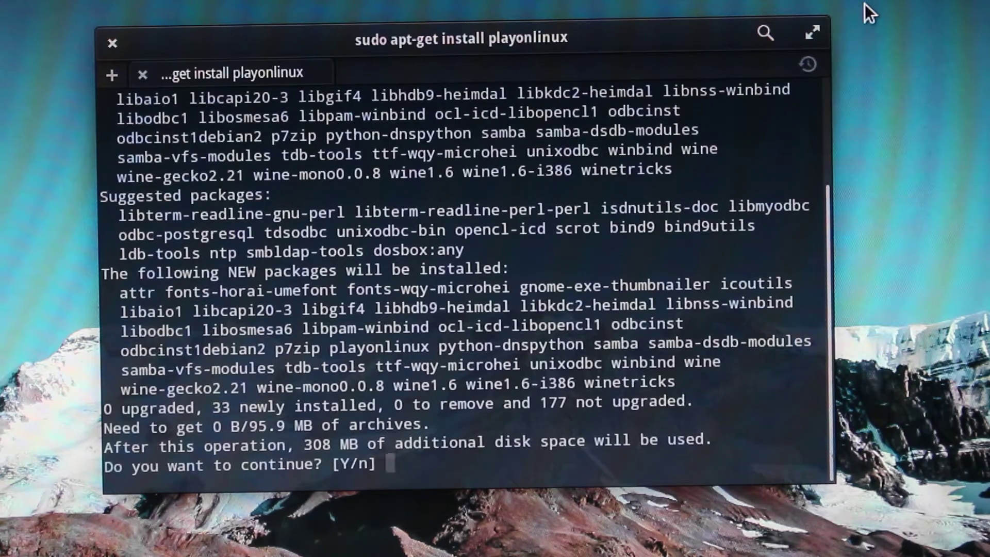
text(y)
key(Return)
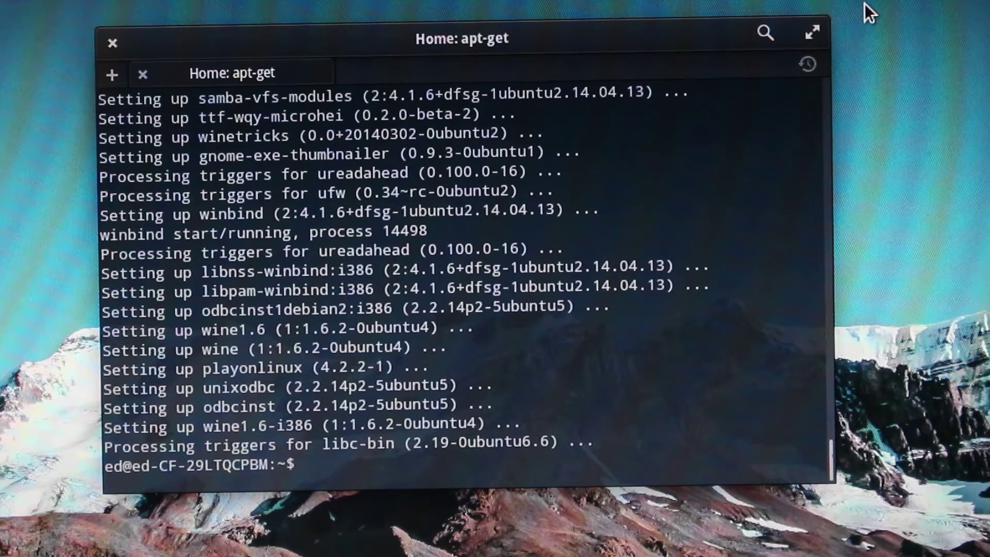
text(exit)
Exit the terminal, start PlayOnLinux from Applications, and bring up its install catalogue.
key(Return)
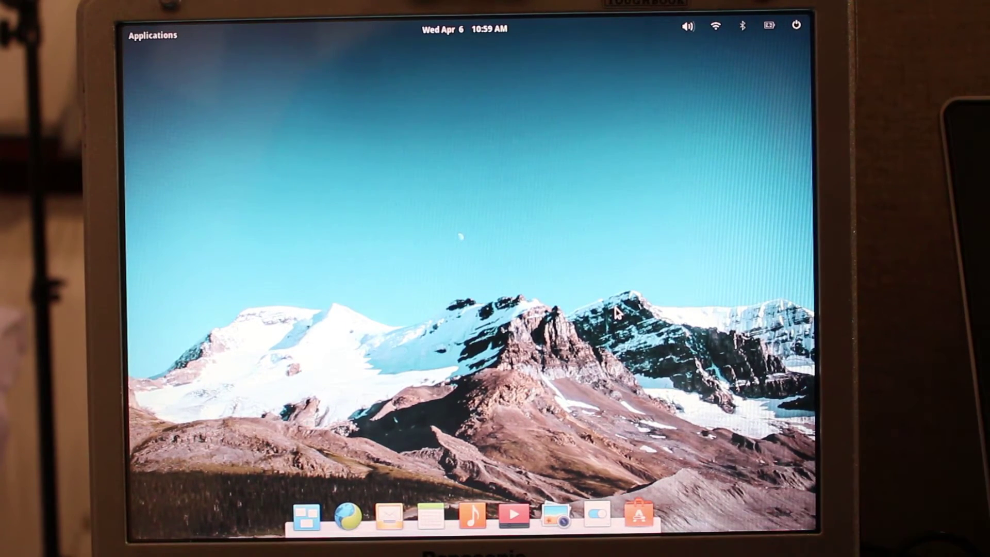
click(155, 37)
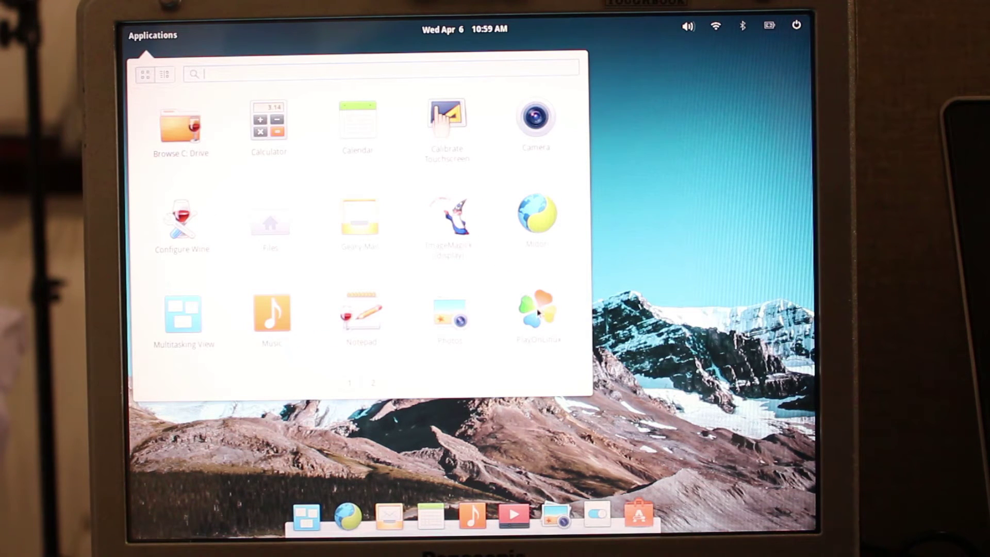
key(Escape)
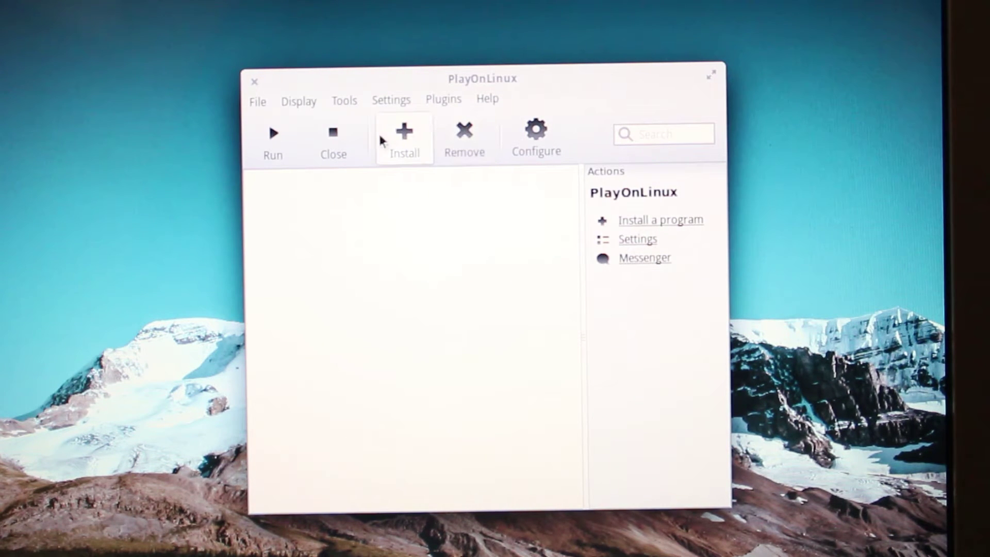
click(395, 132)
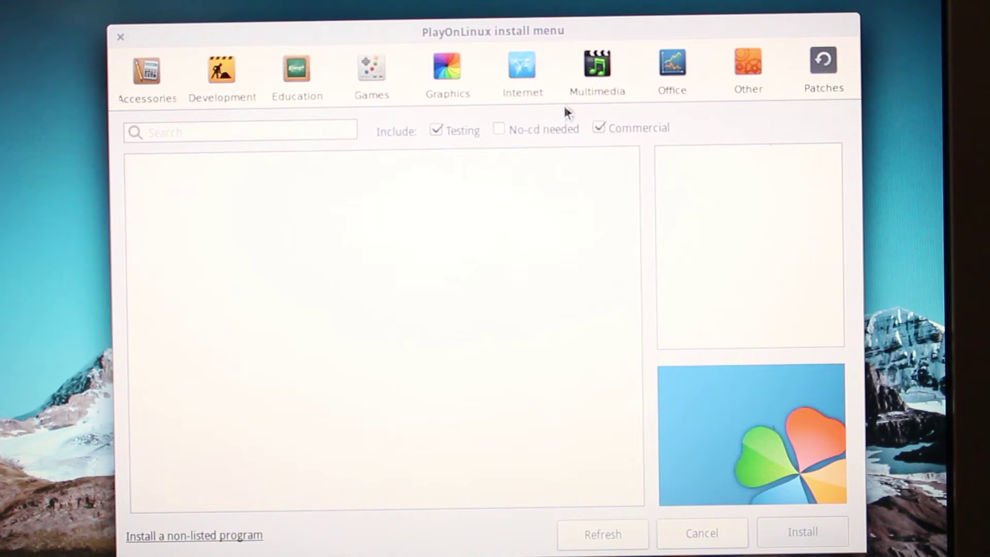
Select Microsoft Office 2010 from PlayOnLinux's Office category to install.
click(675, 71)
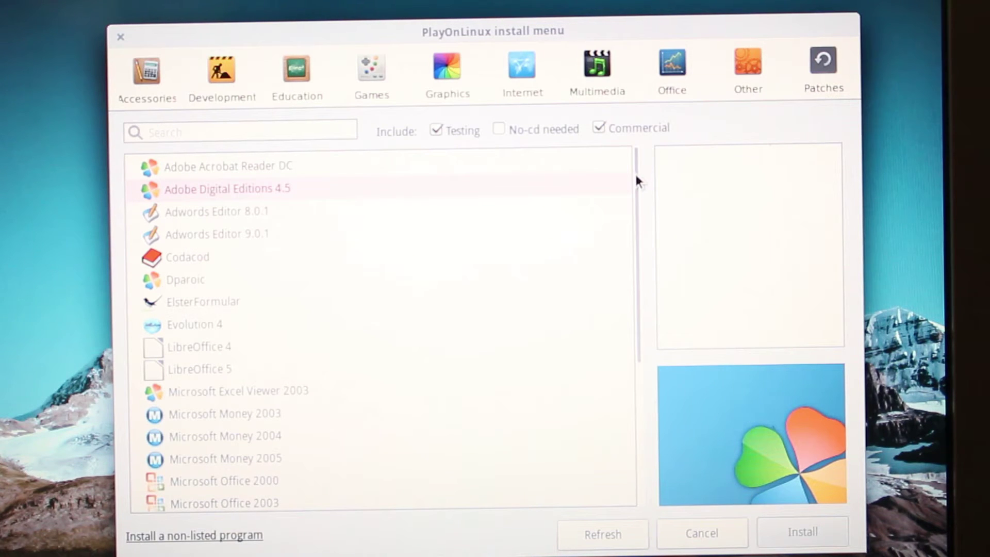
drag(635, 172, 632, 259)
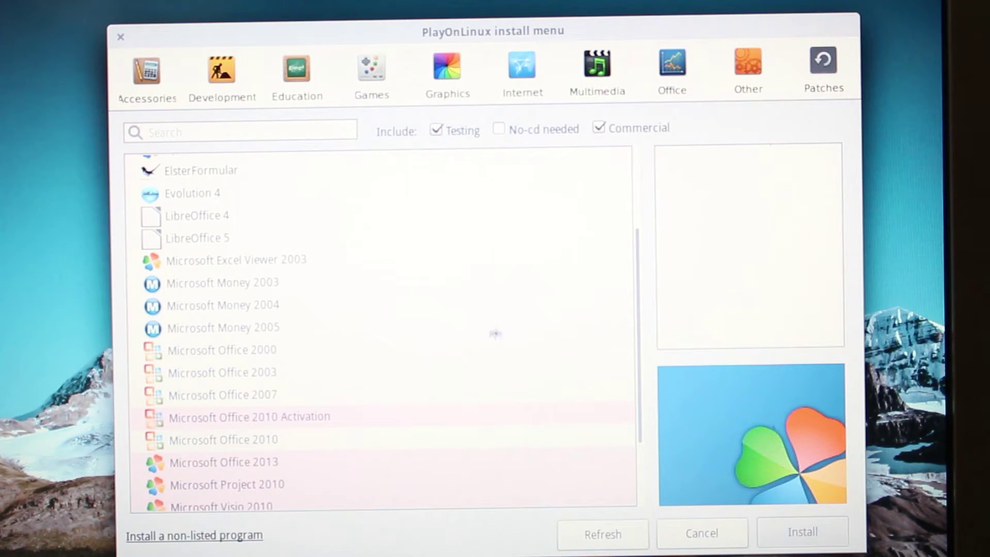
click(256, 434)
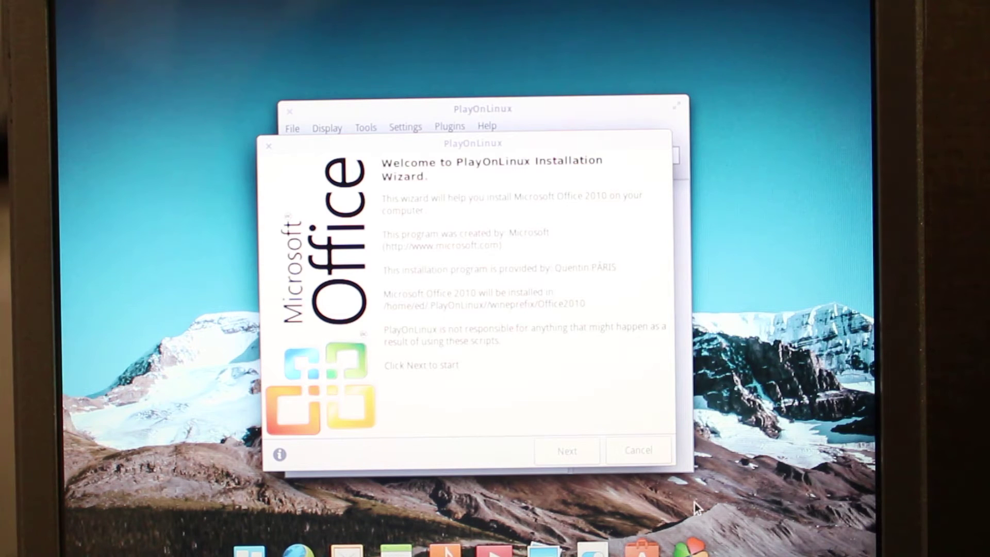
Use the Office_Professional_Plus_2010 installer from the Office 2010 32 disc as the setup file.
click(563, 452)
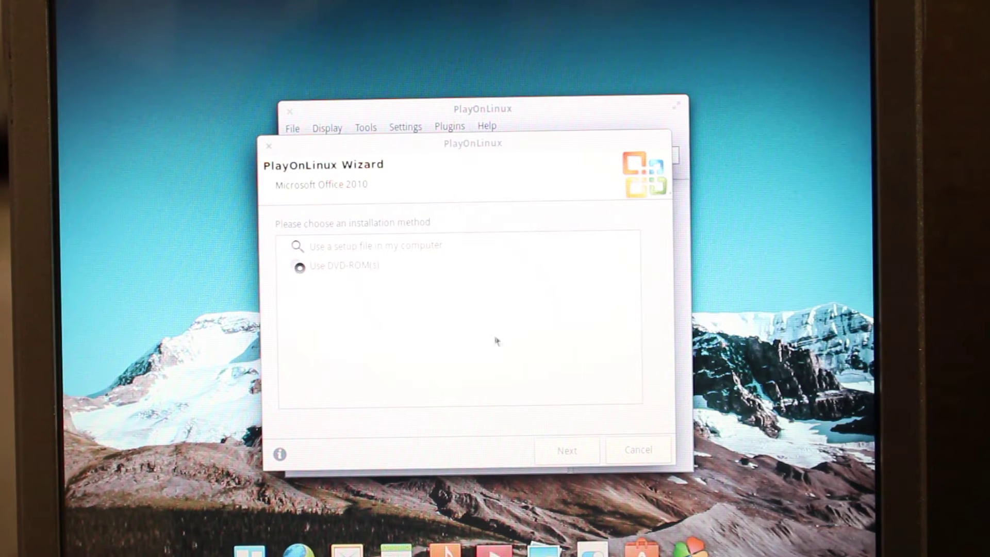
double_click(398, 247)
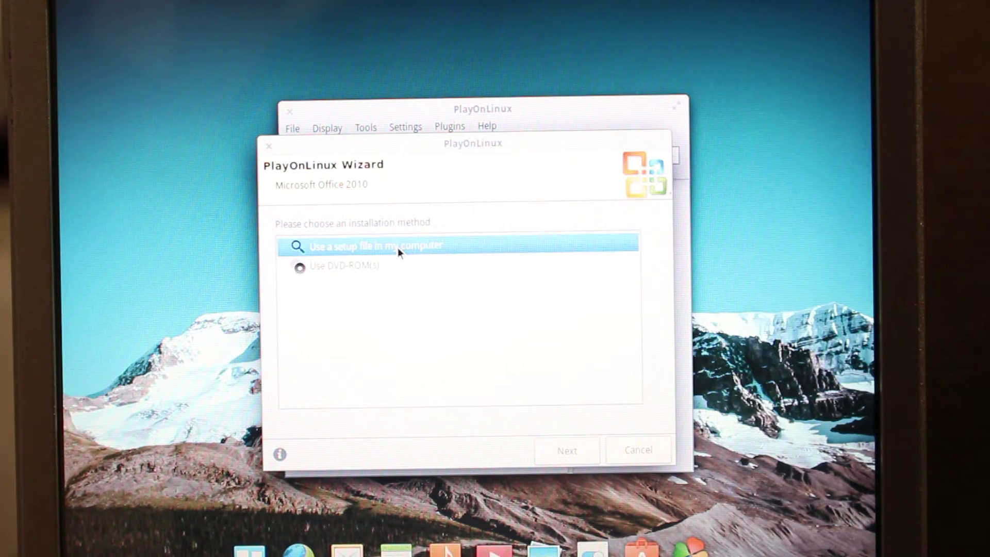
click(447, 271)
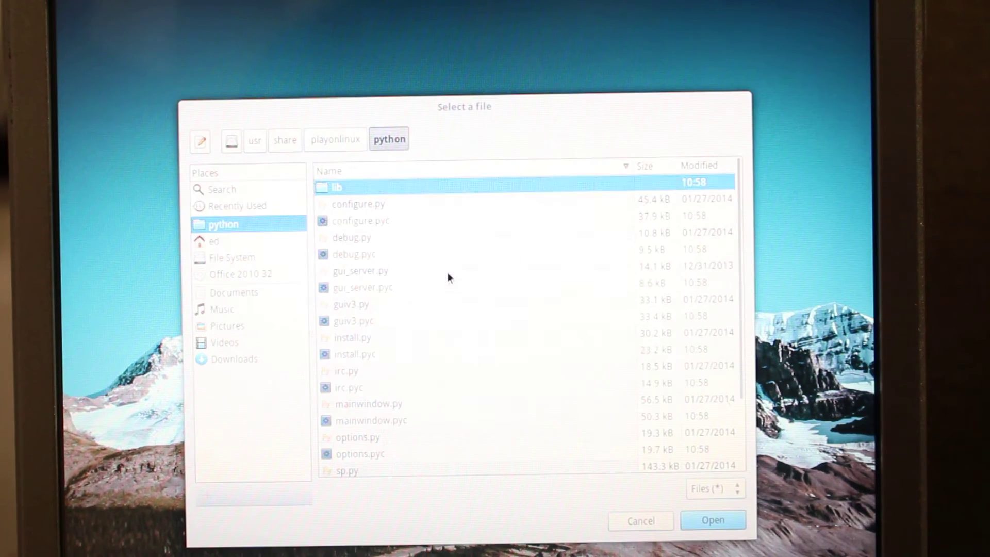
click(271, 271)
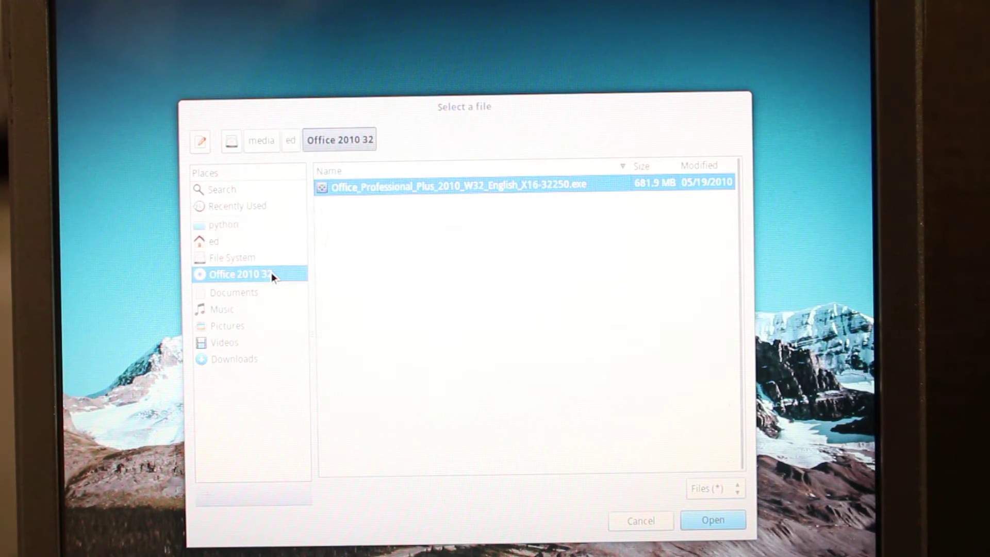
double_click(384, 184)
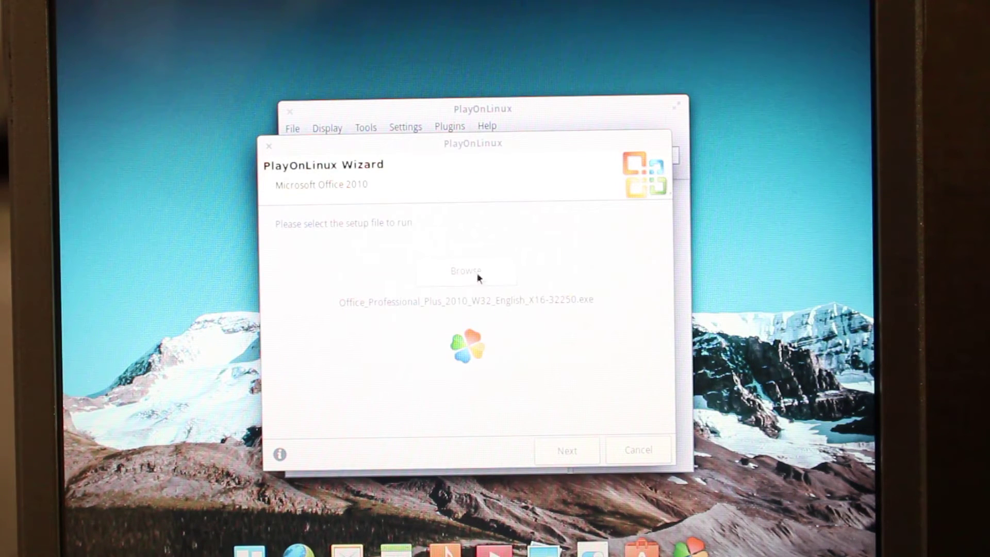
click(572, 452)
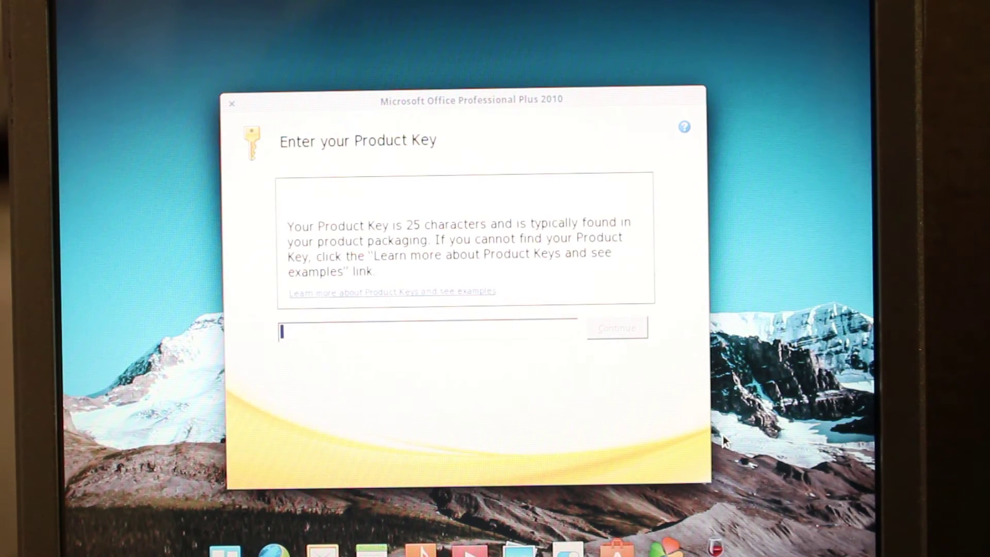
text(XX)
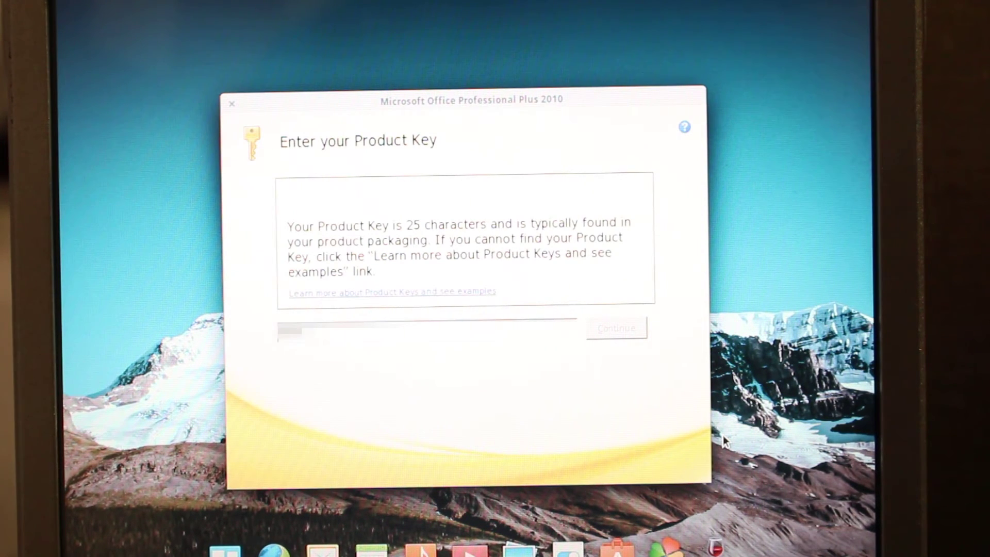
text(XXX)
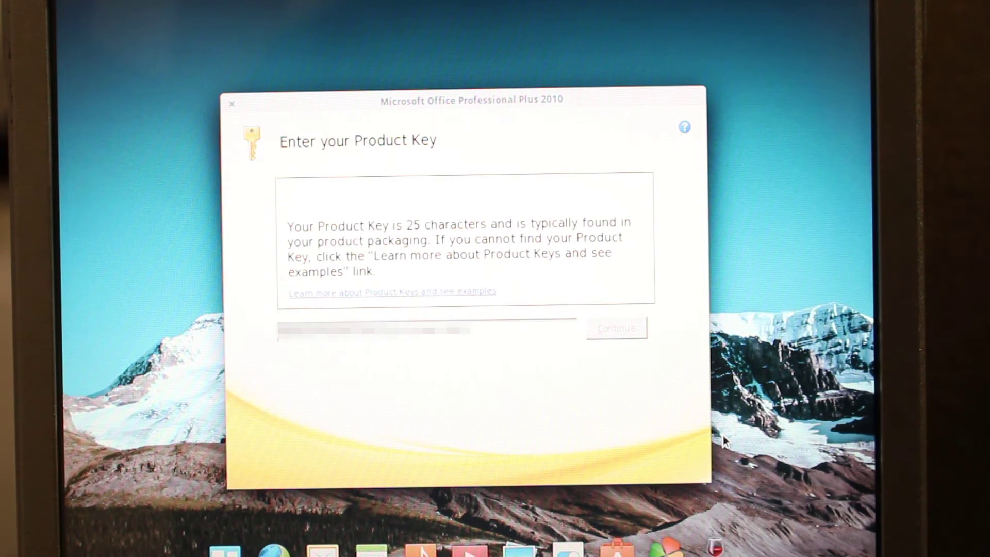
text(X)
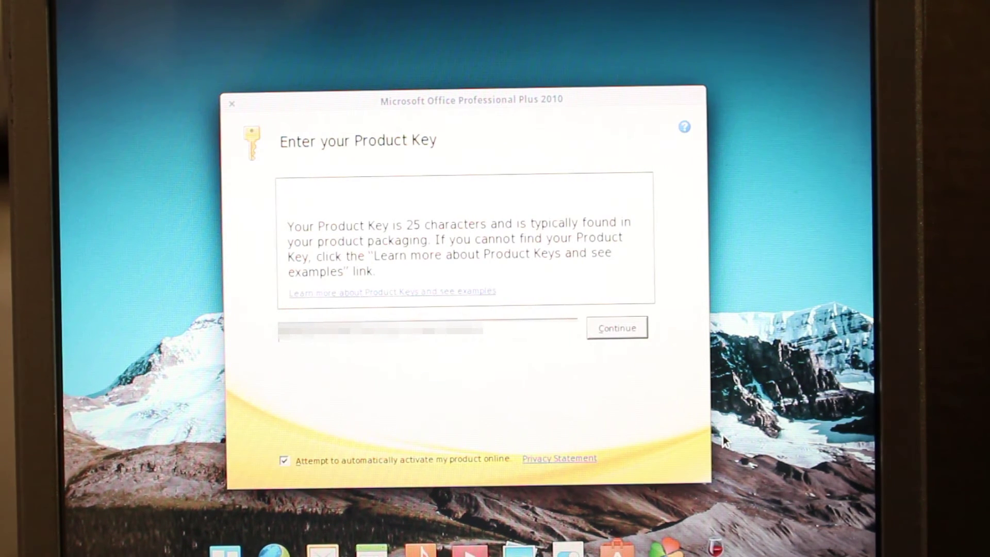
Submit the entered 25-character product key to reach the license terms.
click(620, 323)
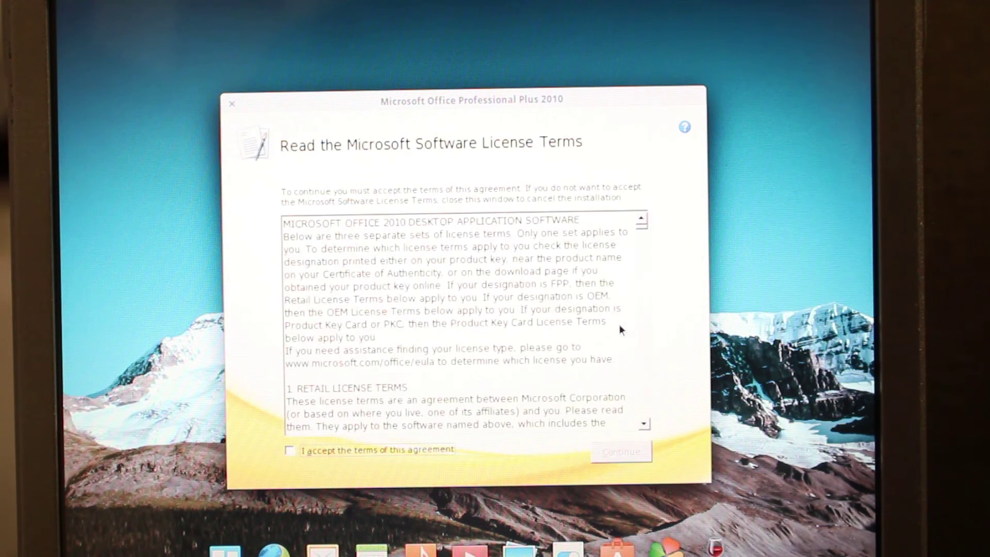
Accept the license terms, run the standard Install Now, and close Office setup when finished.
click(288, 451)
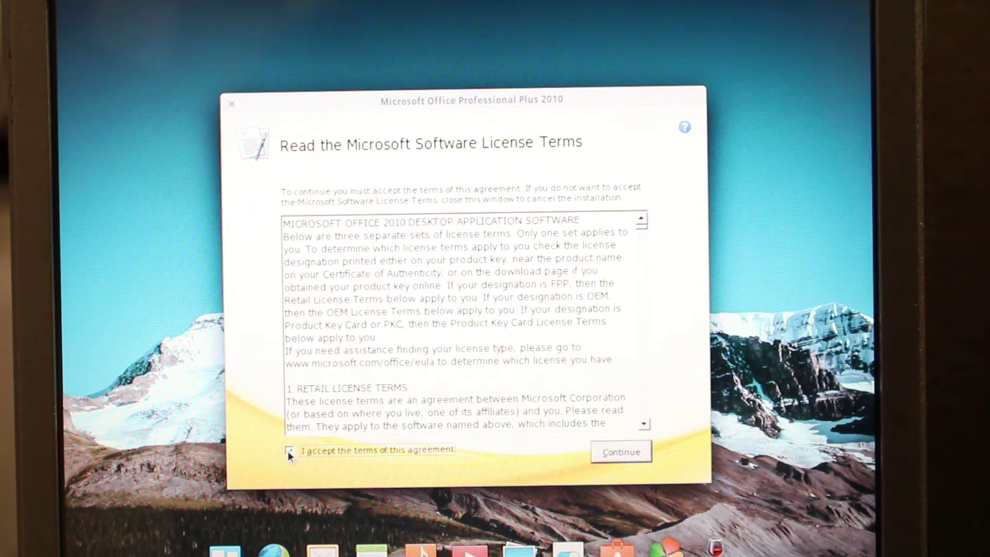
click(645, 454)
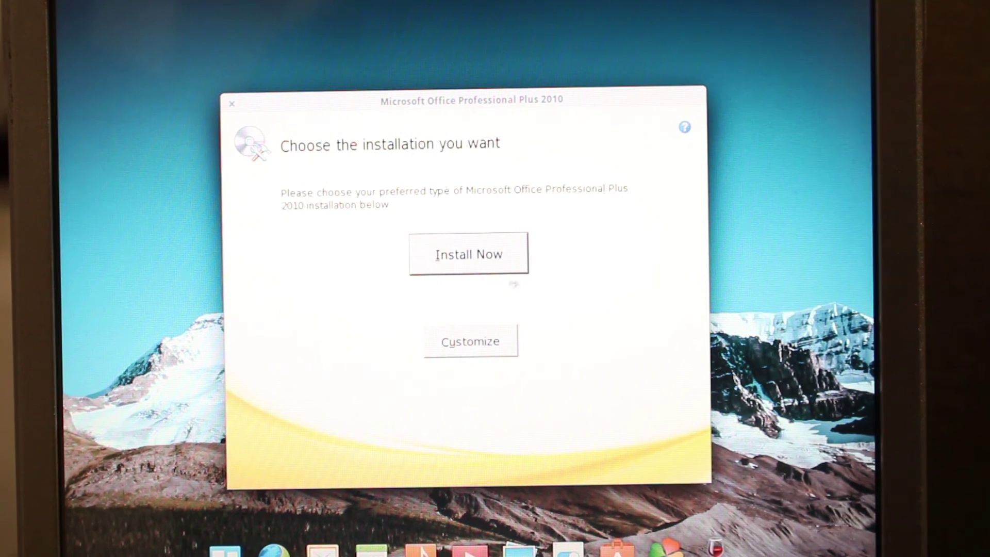
click(485, 263)
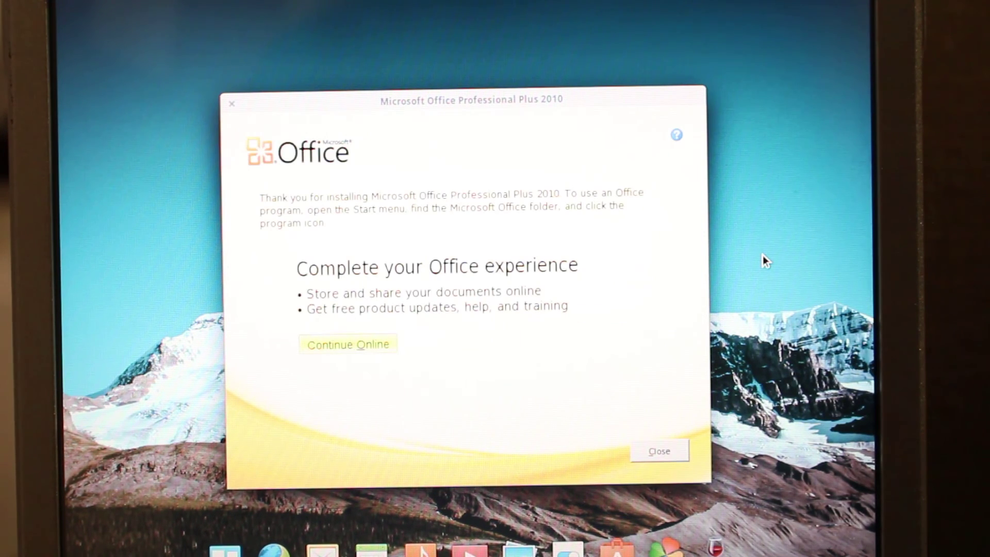
click(659, 450)
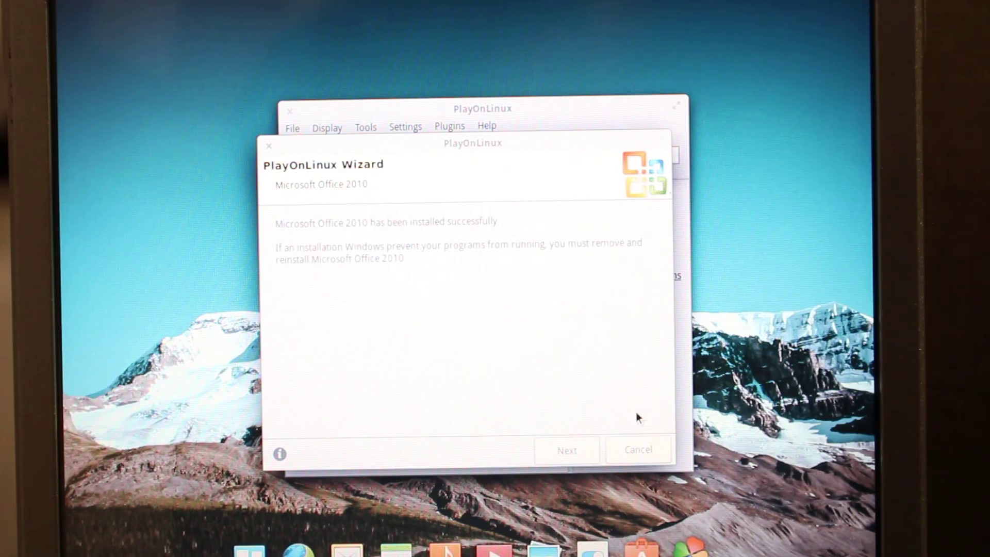
Finish the Office 2010 install wizard and quit PlayOnLinux.
click(584, 444)
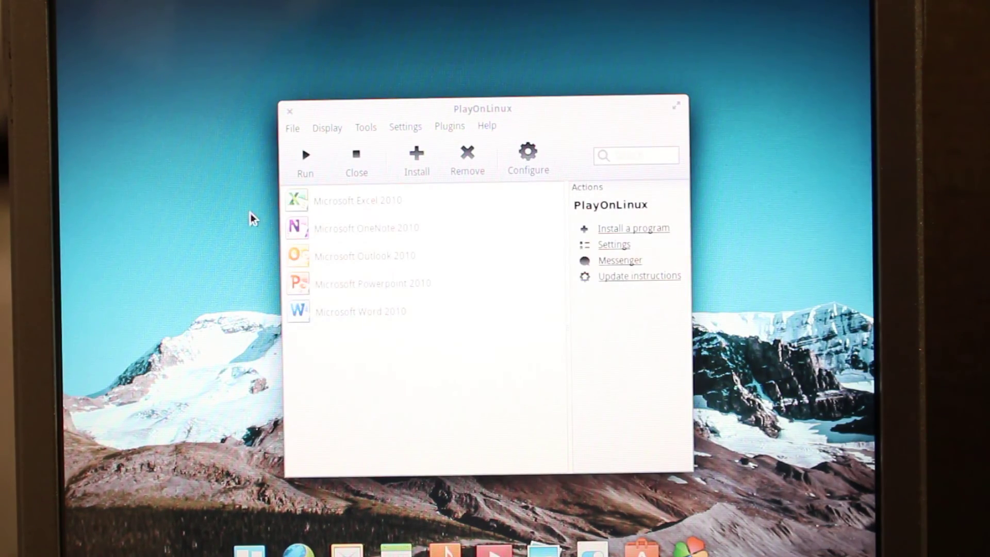
click(289, 110)
click(577, 307)
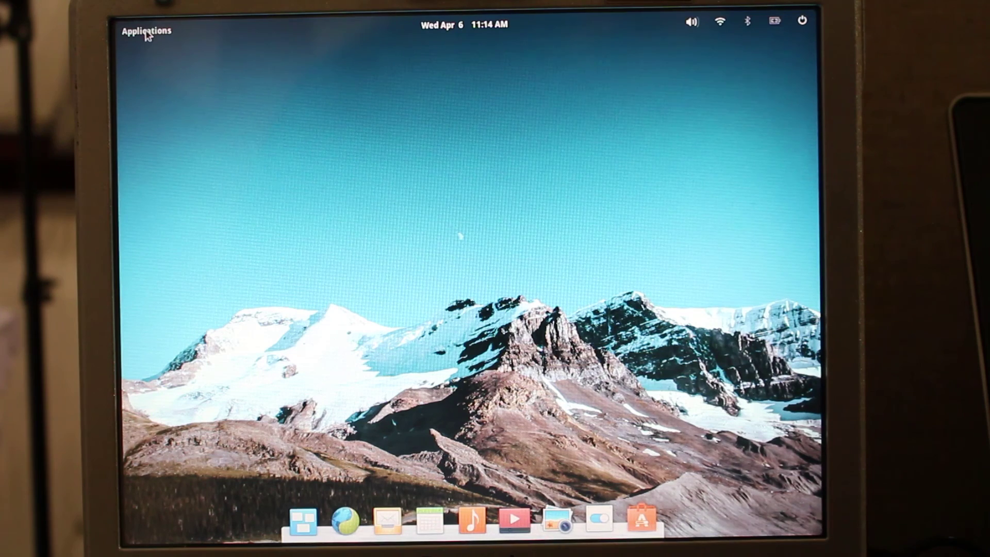
Launch Microsoft Word and accept the proposed user name.
click(145, 29)
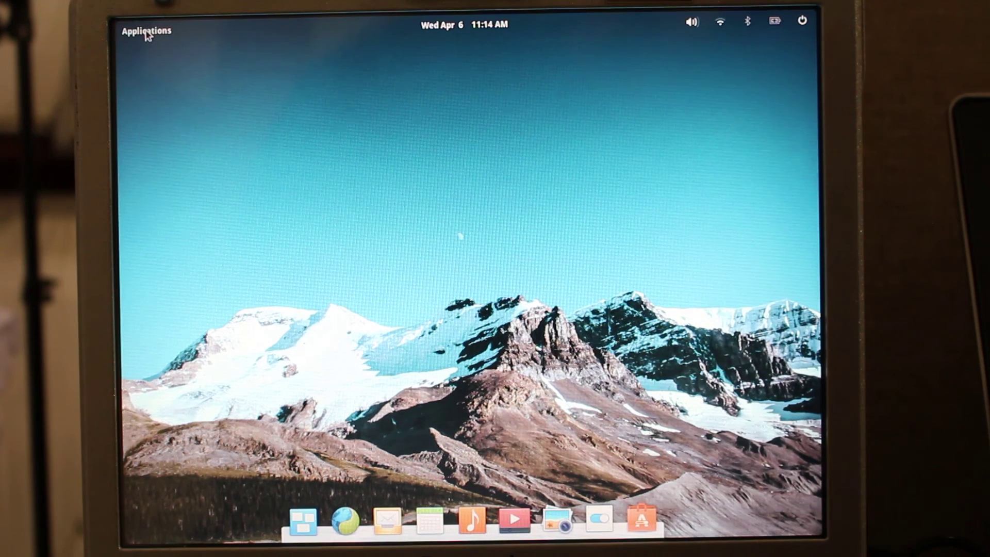
key(Escape)
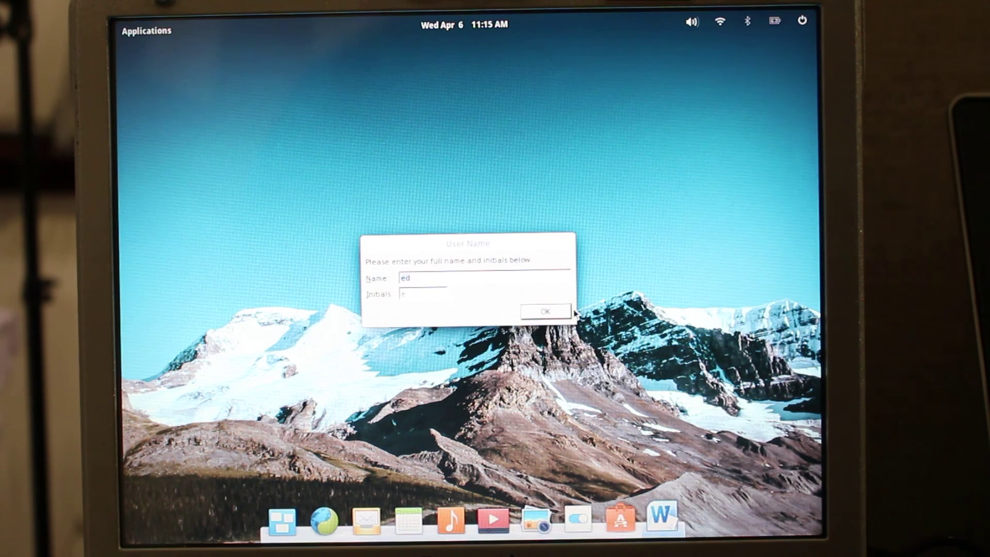
click(549, 311)
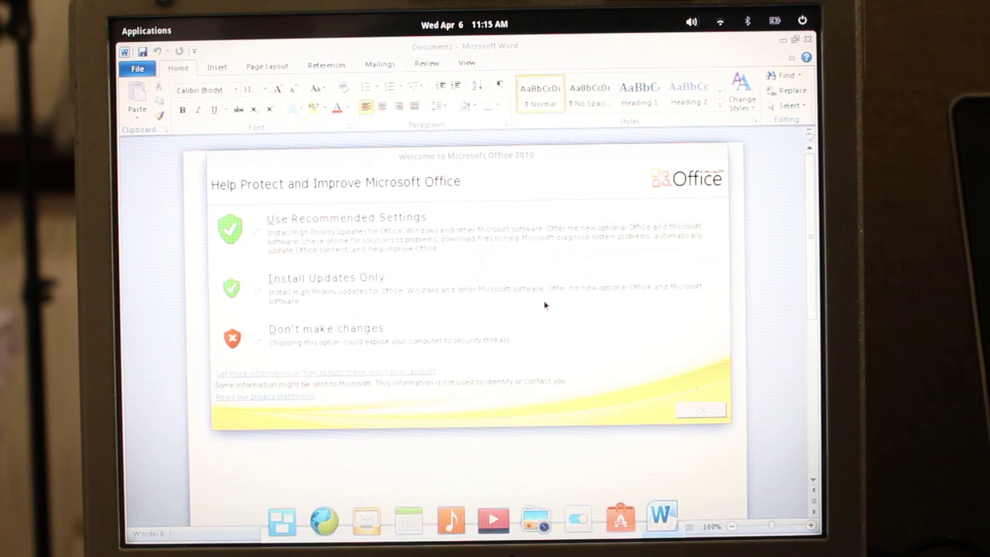
Decline recommended settings and updates in Word's welcome prompt, then set the font size to 72.
click(232, 339)
click(701, 410)
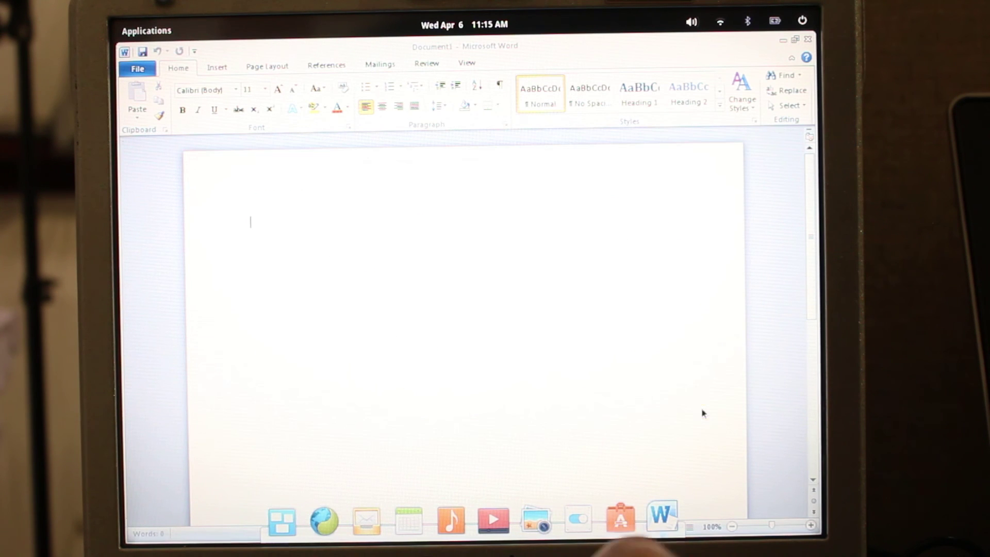
click(265, 89)
click(277, 245)
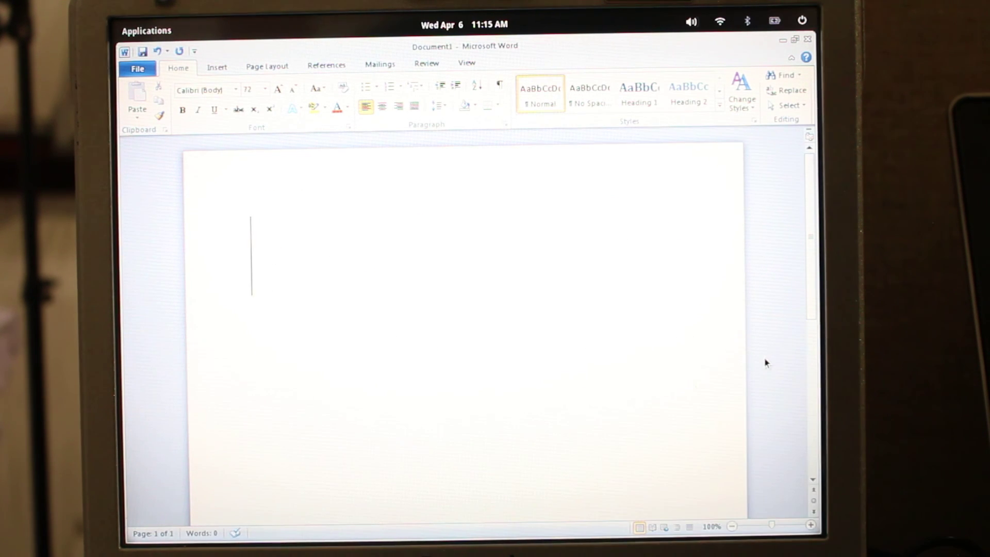
text(Yeah!!!!!!!!!!!!!!!!!!!!!!!!!!!!!!!!!!!!!!!!!!!!!!!!!!!!!!!!!!!!!!!!!!!!!!!!!!!!!!!!!!)
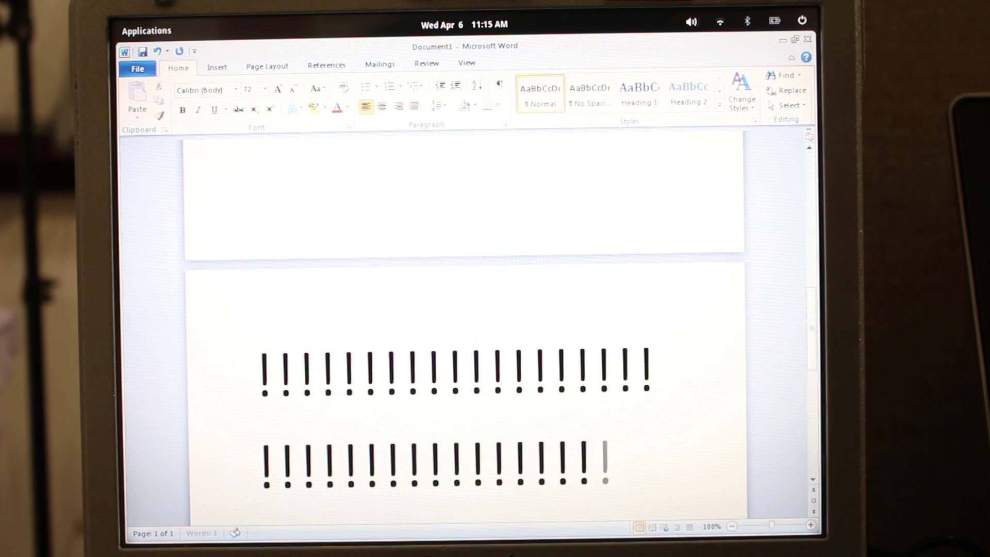
text( we did it)
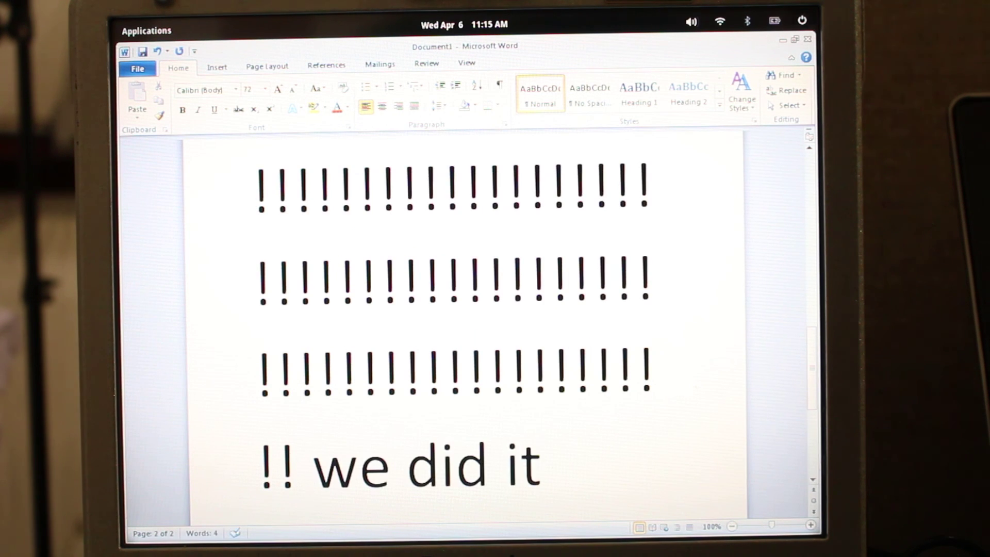